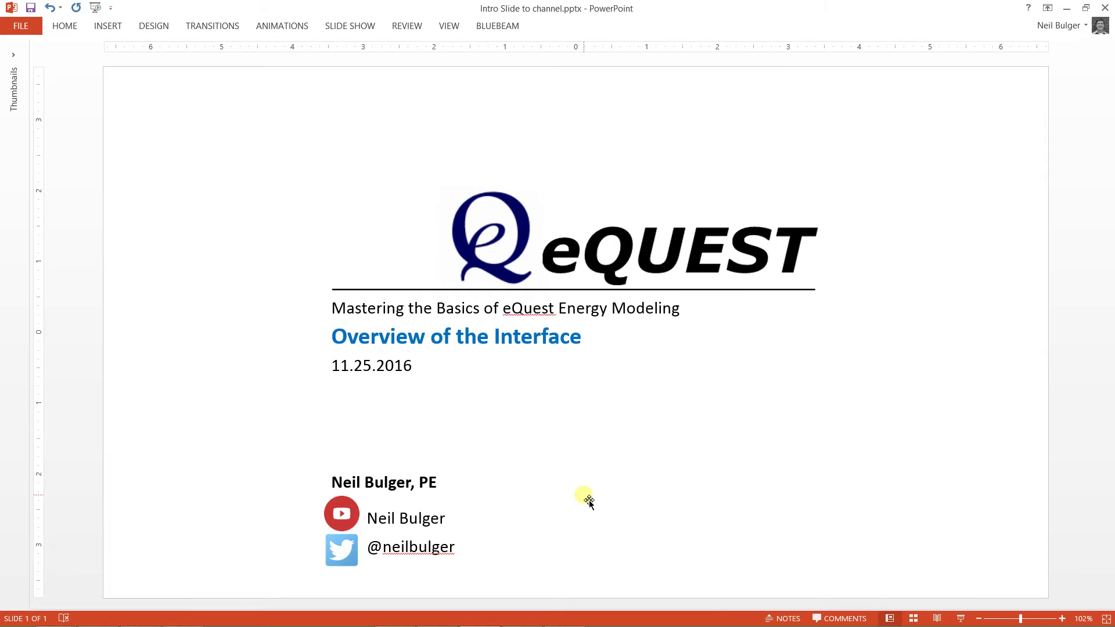
# - Switch from the PowerPoint title slide to the eQUEST 'Integral Office' project window
pyautogui.hotkey('alt', 'Tab')
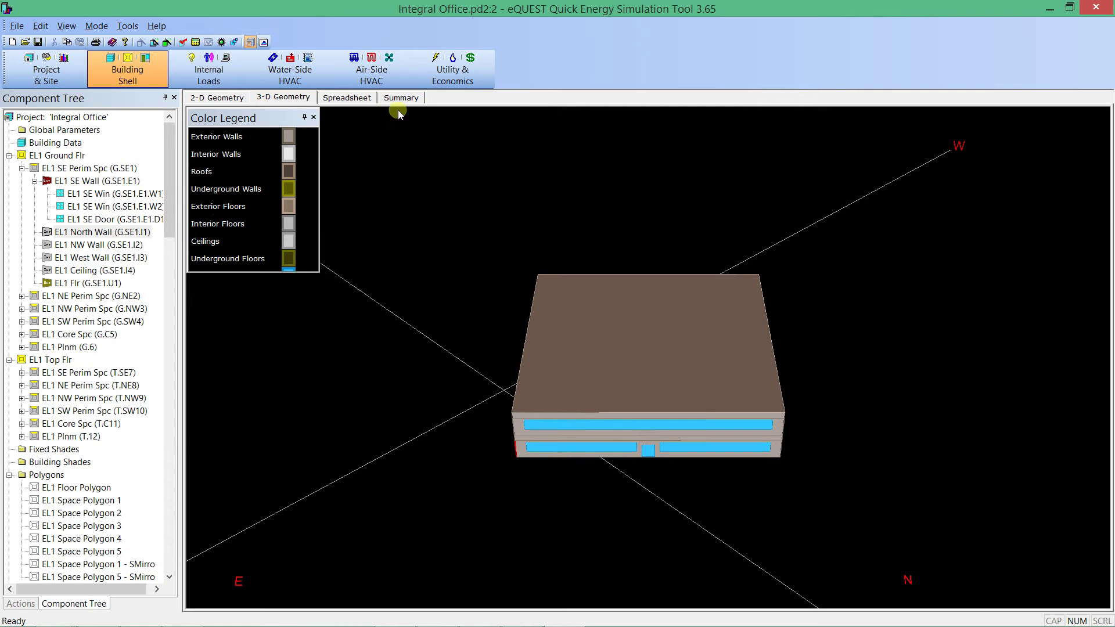
# - Orbit the office building to a close corner view of its windowed facades, then open Project Properties
pyautogui.moveTo(712, 306); pyautogui.dragTo(749, 430)
pyautogui.moveTo(571, 418)
pyautogui.mouseDown()
pyautogui.moveTo(594, 413)
pyautogui.moveTo(556, 415)
pyautogui.moveTo(570, 409)
pyautogui.mouseUp()
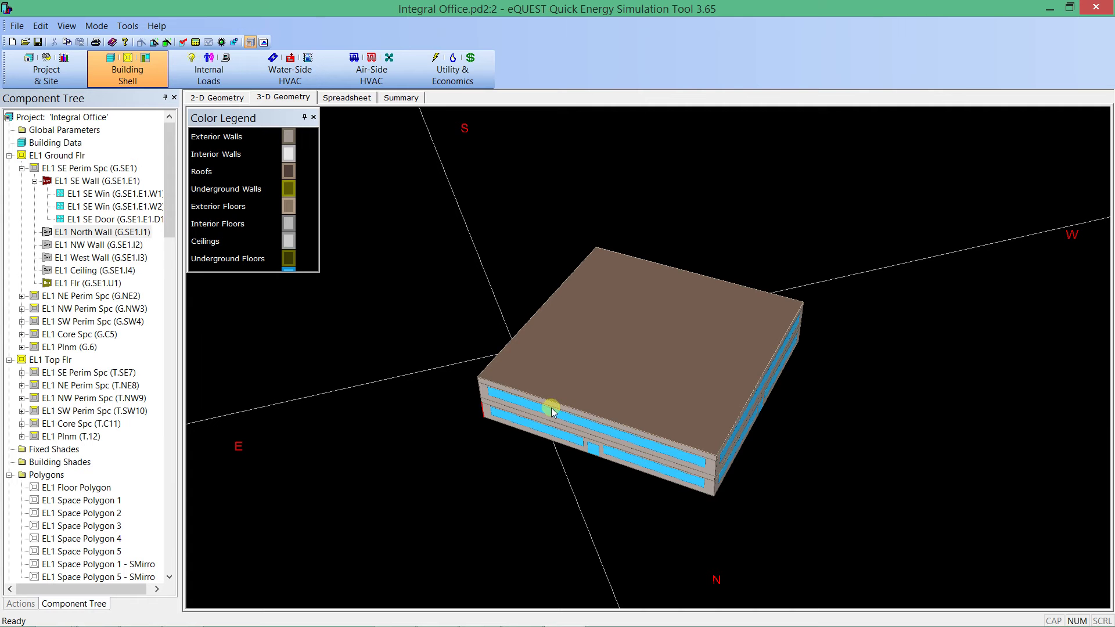
pyautogui.moveTo(528, 409); pyautogui.dragTo(647, 416)
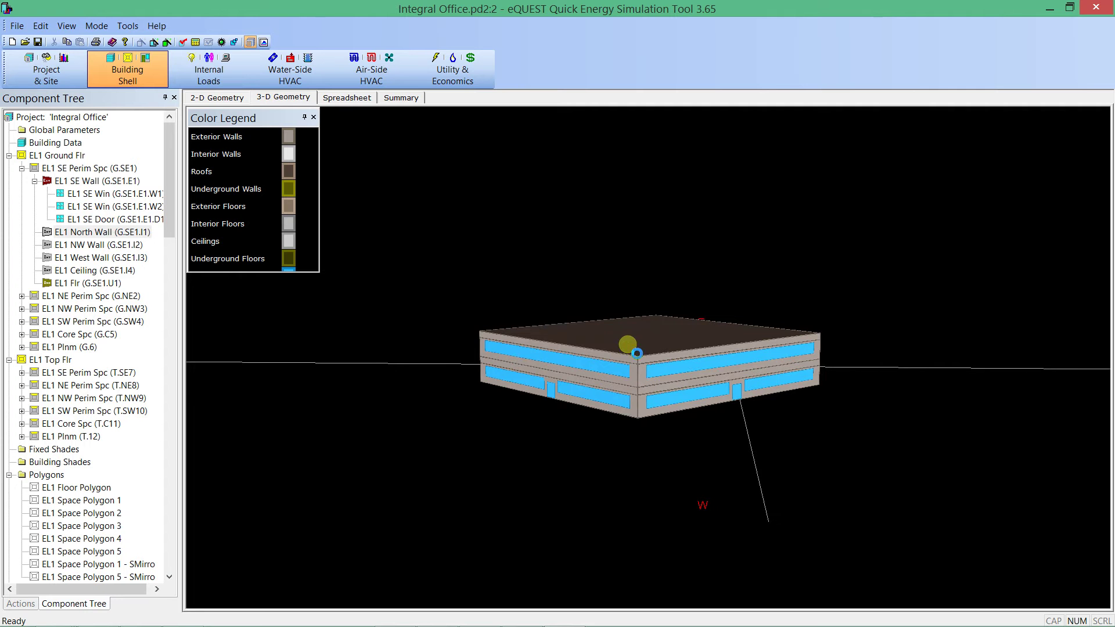
pyautogui.moveTo(627, 343); pyautogui.dragTo(598, 513)
pyautogui.moveTo(641, 393); pyautogui.dragTo(670, 367)
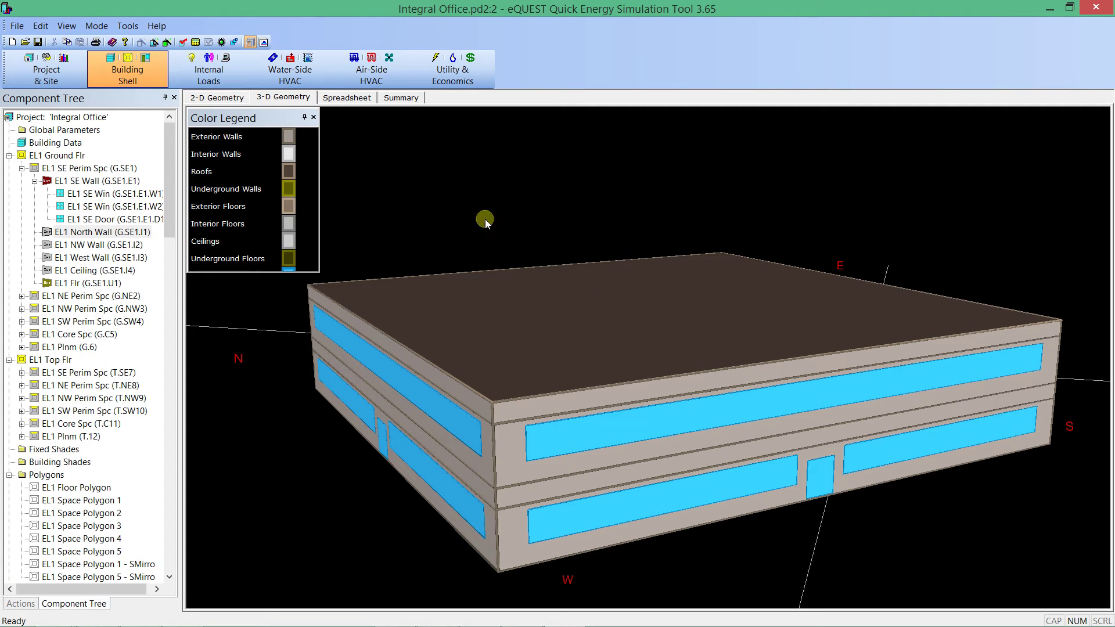
pyautogui.doubleClick(78, 118)
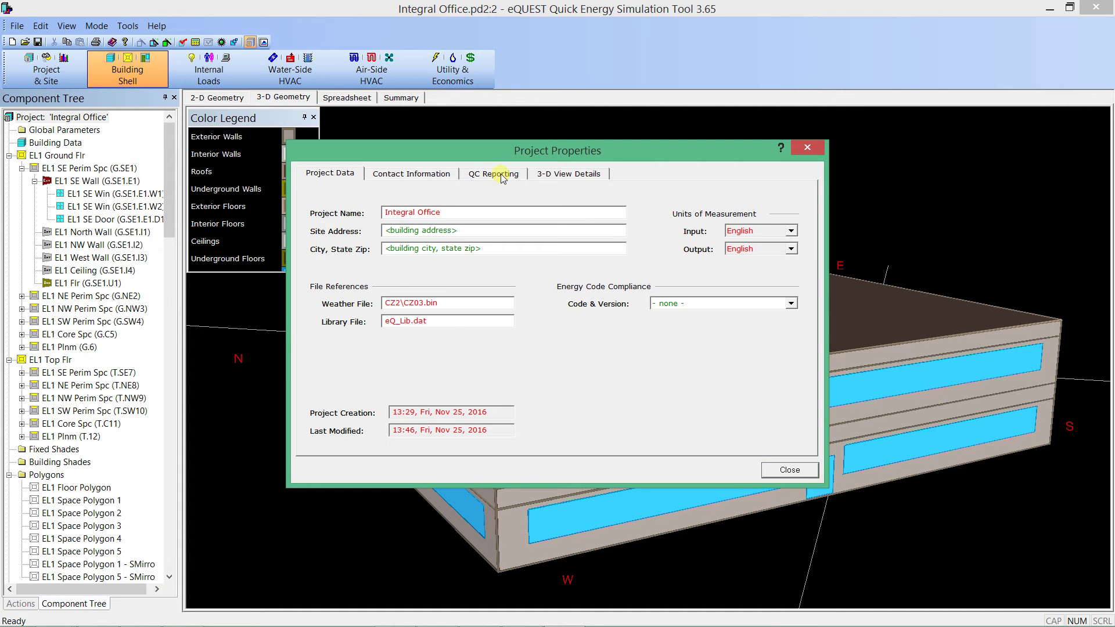
# - Set the 3-D View Details background colour to White and close Project Properties
pyautogui.click(476, 174)
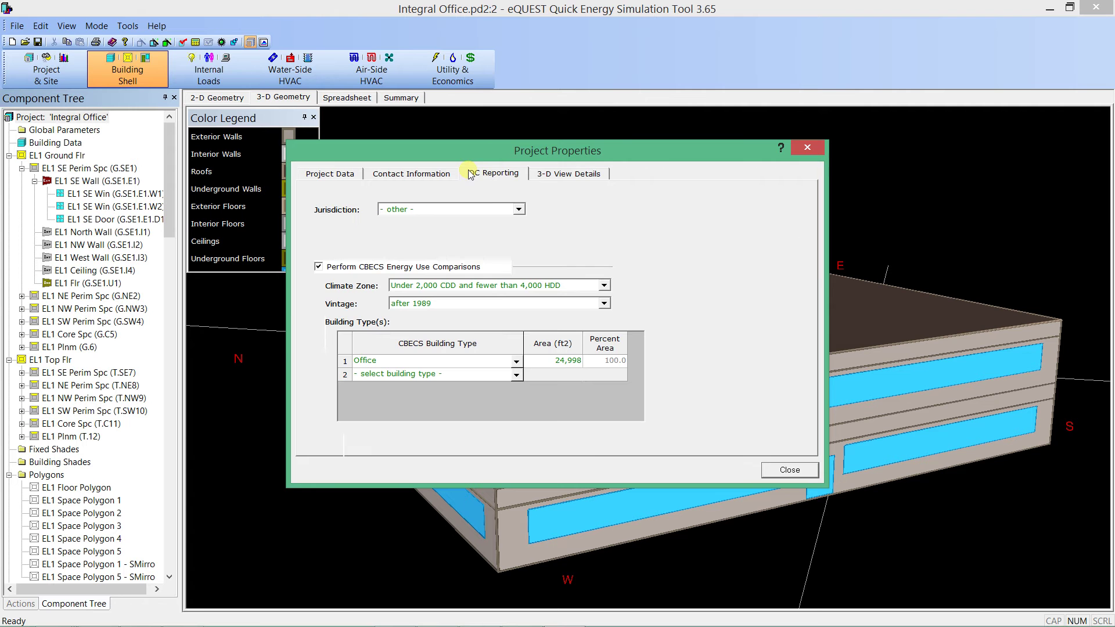
pyautogui.click(551, 177)
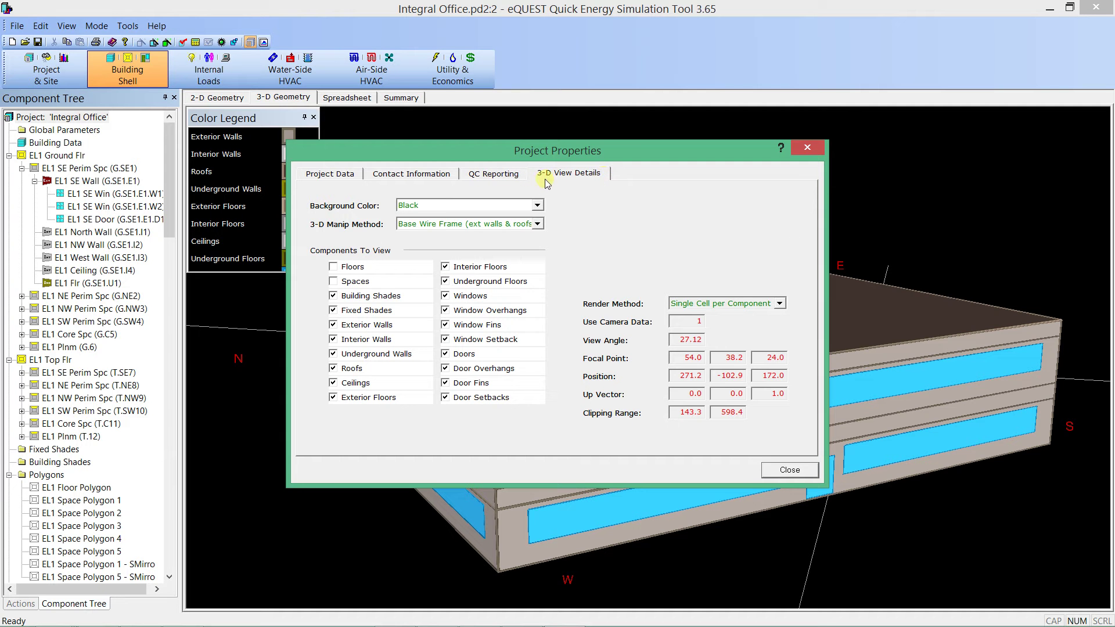
pyautogui.click(536, 206)
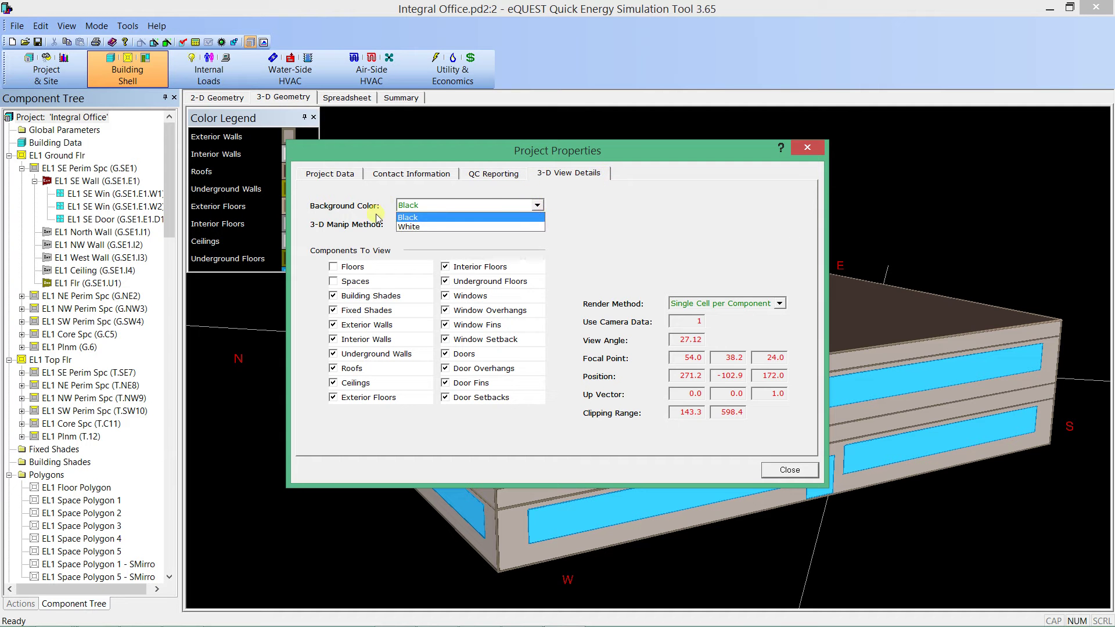
pyautogui.click(412, 227)
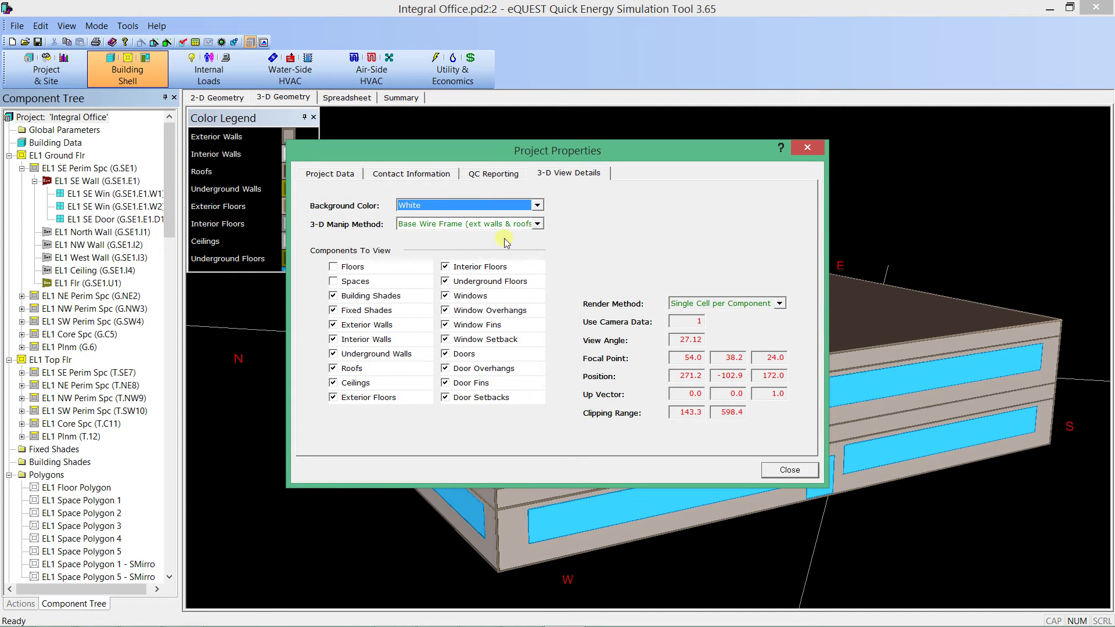
pyautogui.click(790, 470)
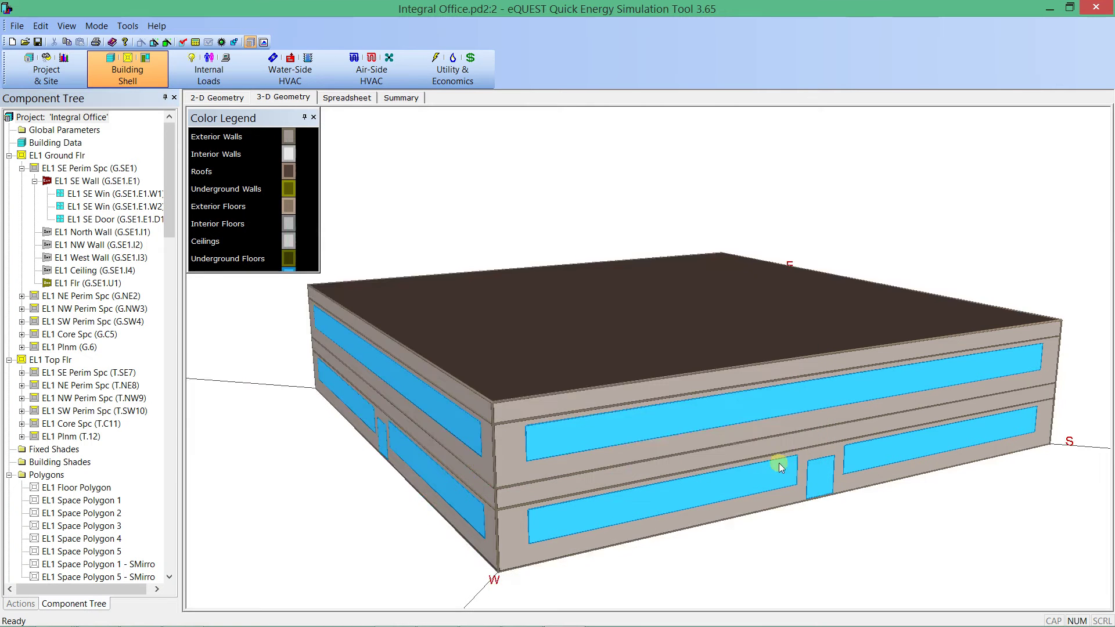
# - Orbit the building on the white background to a steeper view from another side
pyautogui.moveTo(655, 364); pyautogui.dragTo(525, 338)
pyautogui.moveTo(451, 278); pyautogui.dragTo(494, 325)
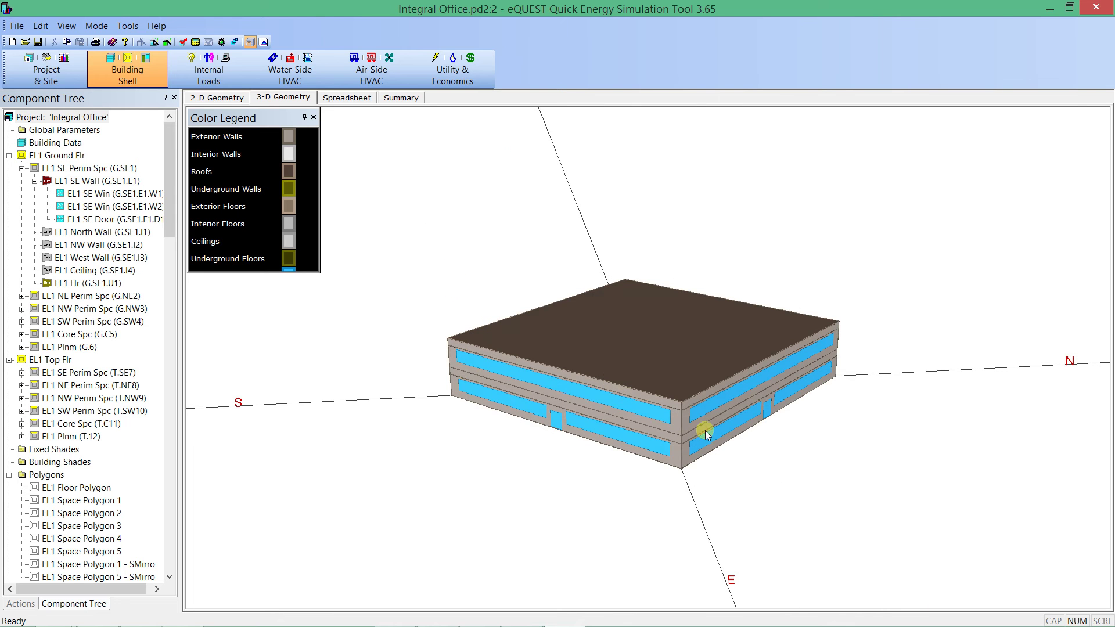
# - Colour walls by construction, enlarge the colour legend to show window rows, and reset the camera
pyautogui.rightClick(351, 223)
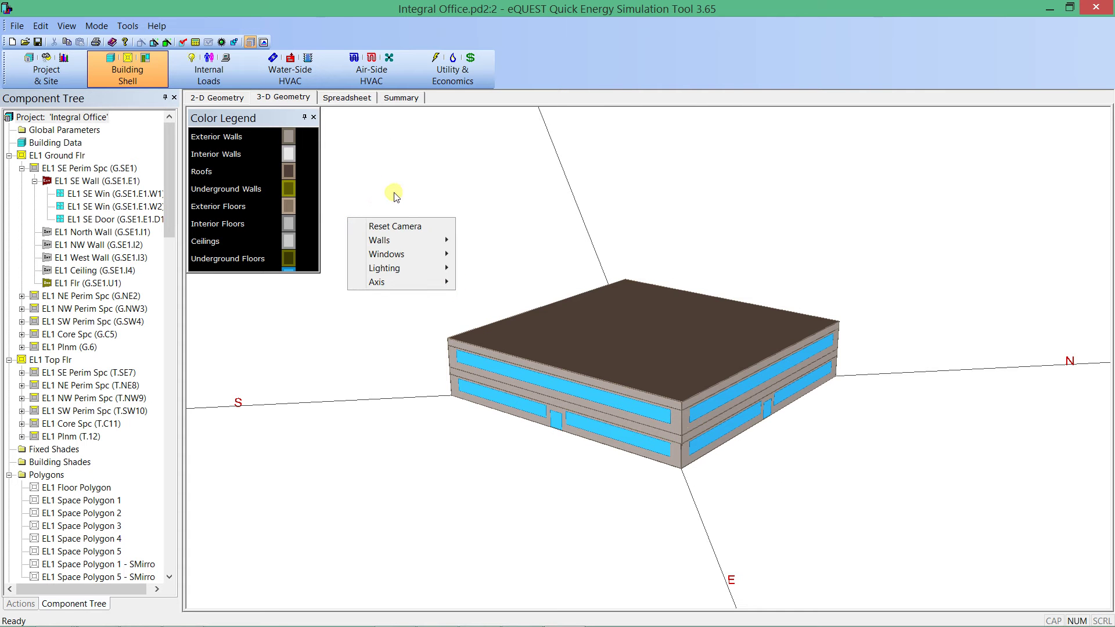
pyautogui.moveTo(405, 244)
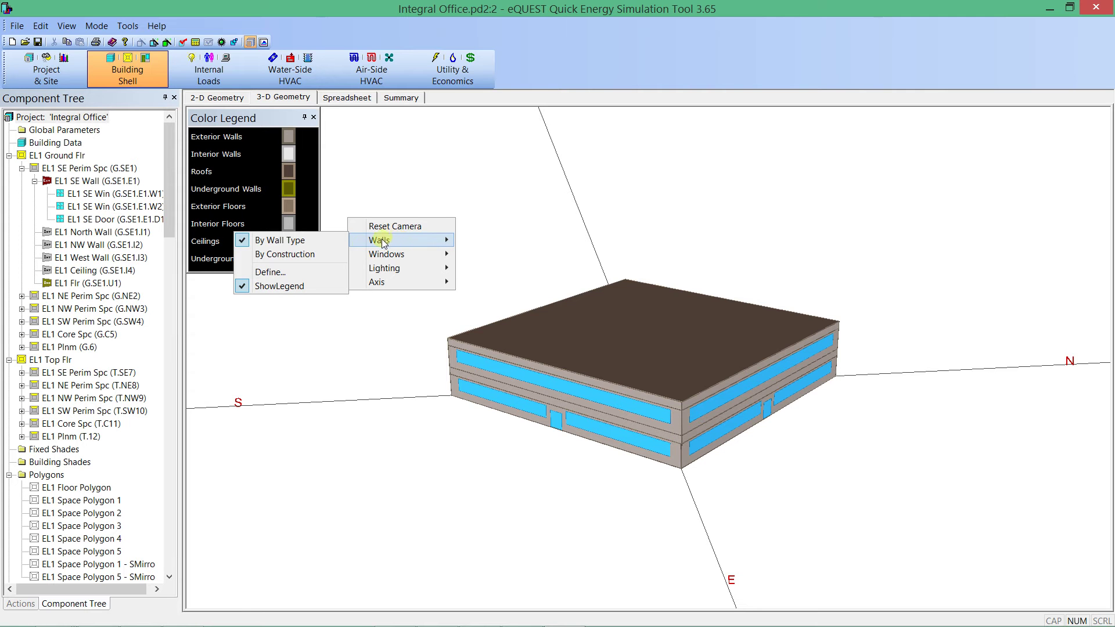
pyautogui.click(312, 255)
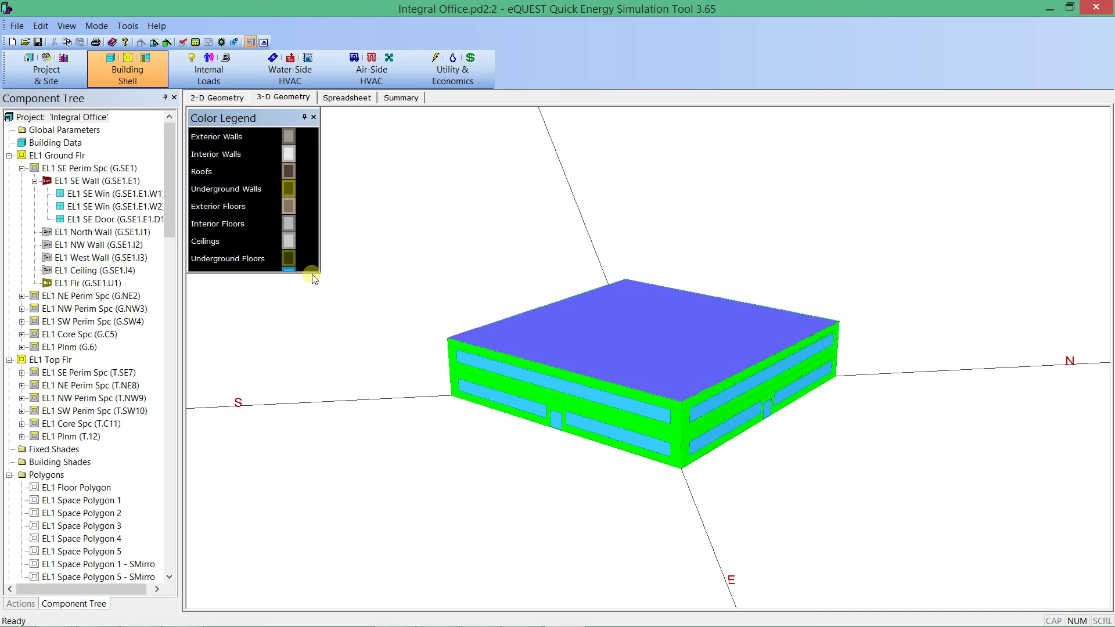
pyautogui.moveTo(314, 277); pyautogui.dragTo(296, 367)
pyautogui.moveTo(371, 378)
pyautogui.mouseDown()
pyautogui.moveTo(492, 397)
pyautogui.moveTo(473, 391)
pyautogui.mouseUp()
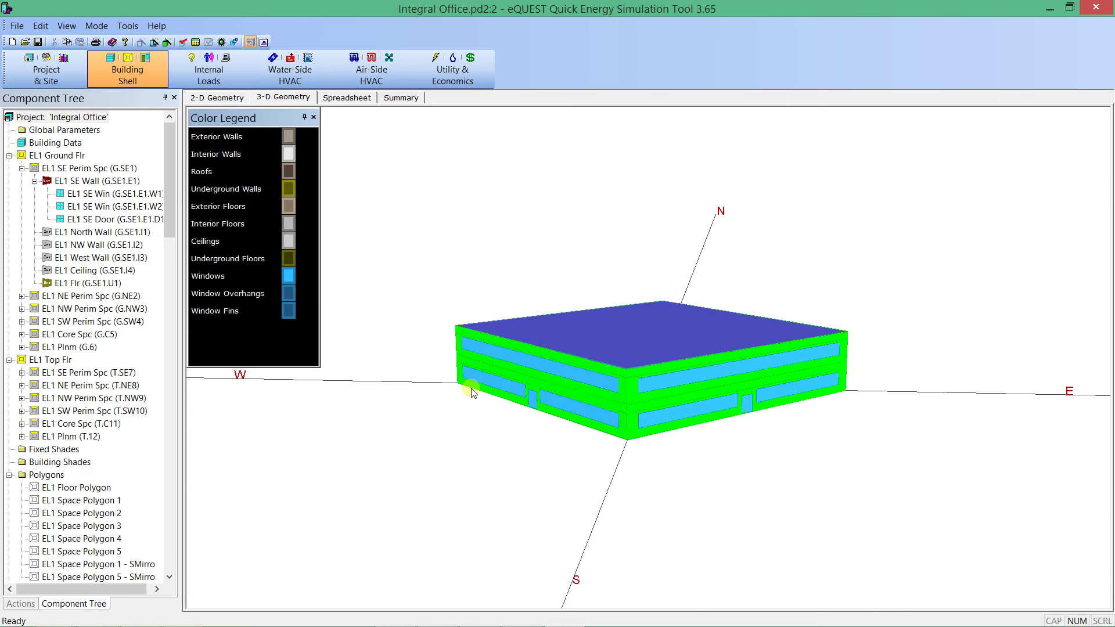
pyautogui.rightClick(515, 398)
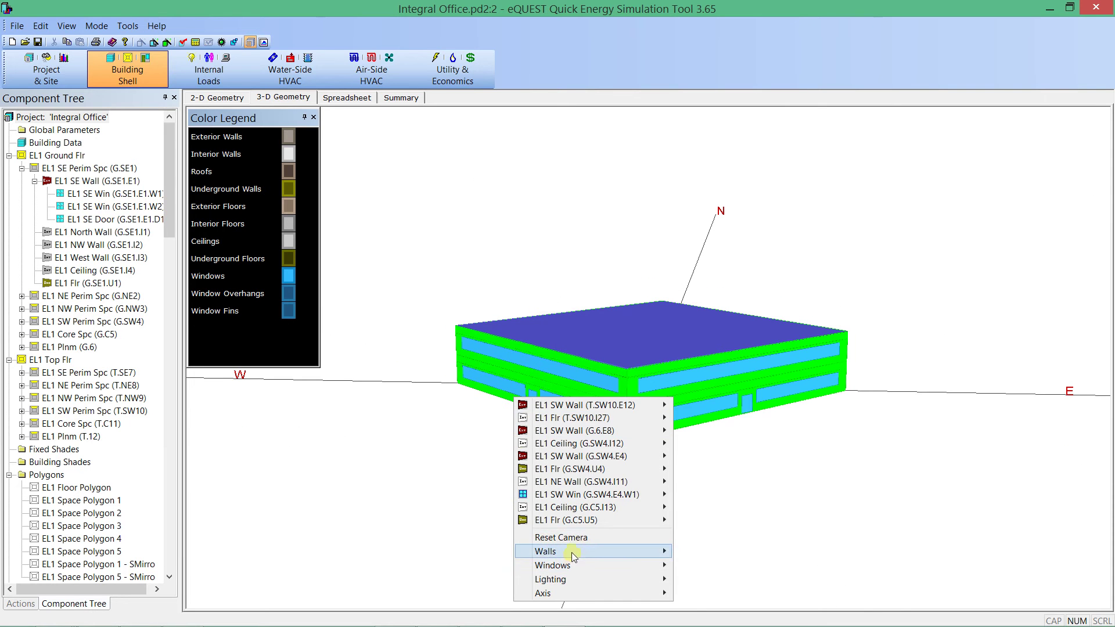
pyautogui.click(581, 538)
# - Colour windows by glass type and walls by wall type, then reset the 3-D camera
pyautogui.rightClick(572, 396)
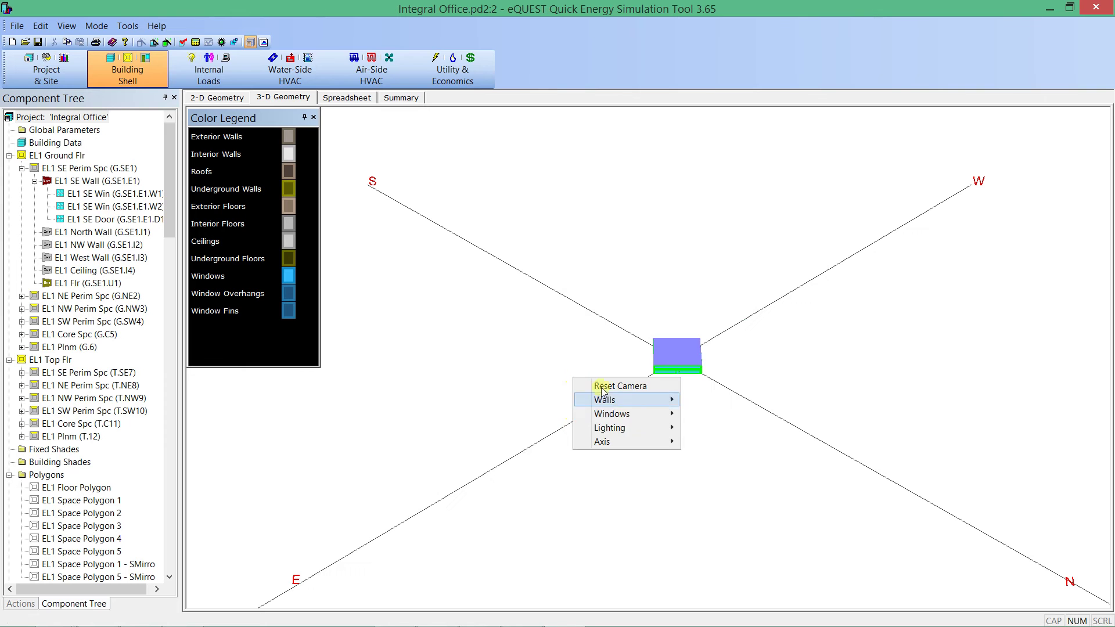
pyautogui.moveTo(618, 413)
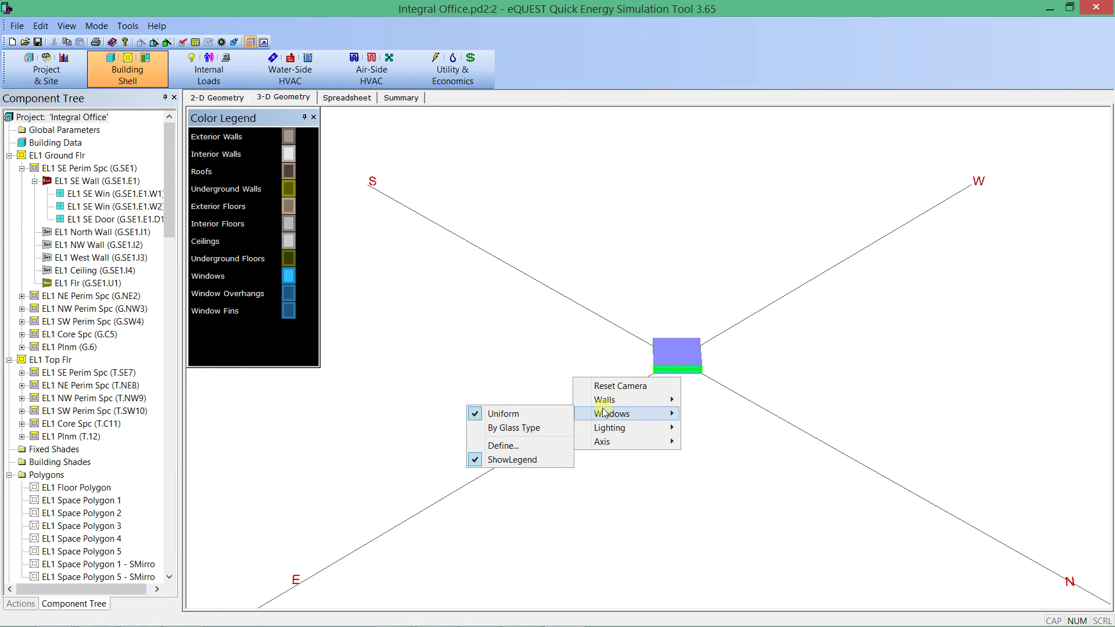
pyautogui.click(553, 431)
pyautogui.rightClick(557, 380)
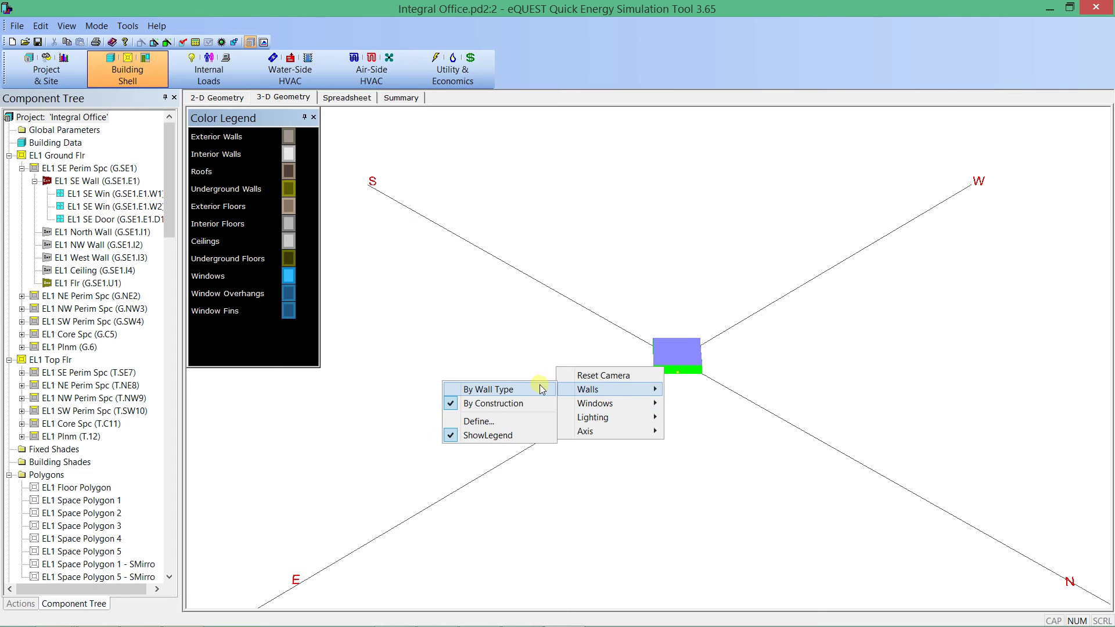
pyautogui.click(543, 389)
pyautogui.rightClick(609, 395)
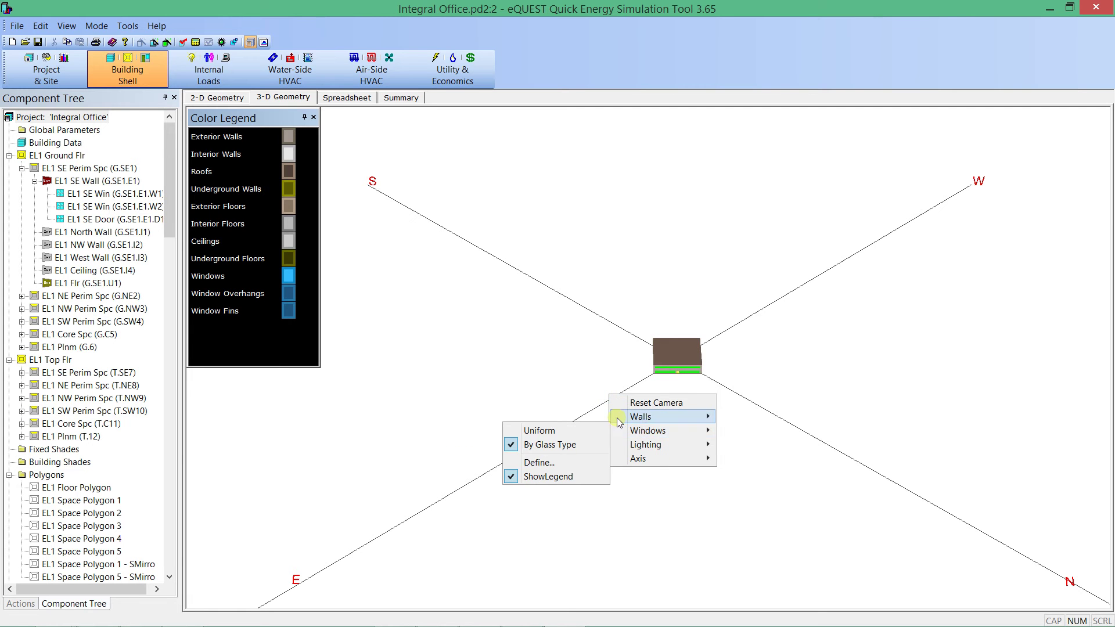
pyautogui.click(655, 402)
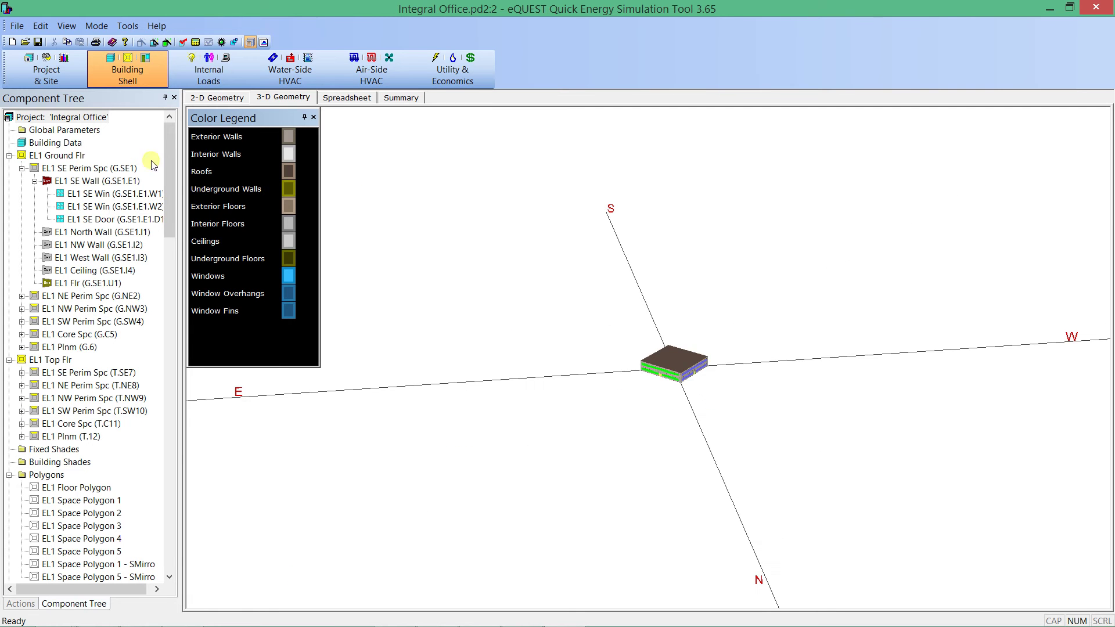
# - Review the project's 3-D manipulation method choices, leaving them unchanged
pyautogui.doubleClick(92, 118)
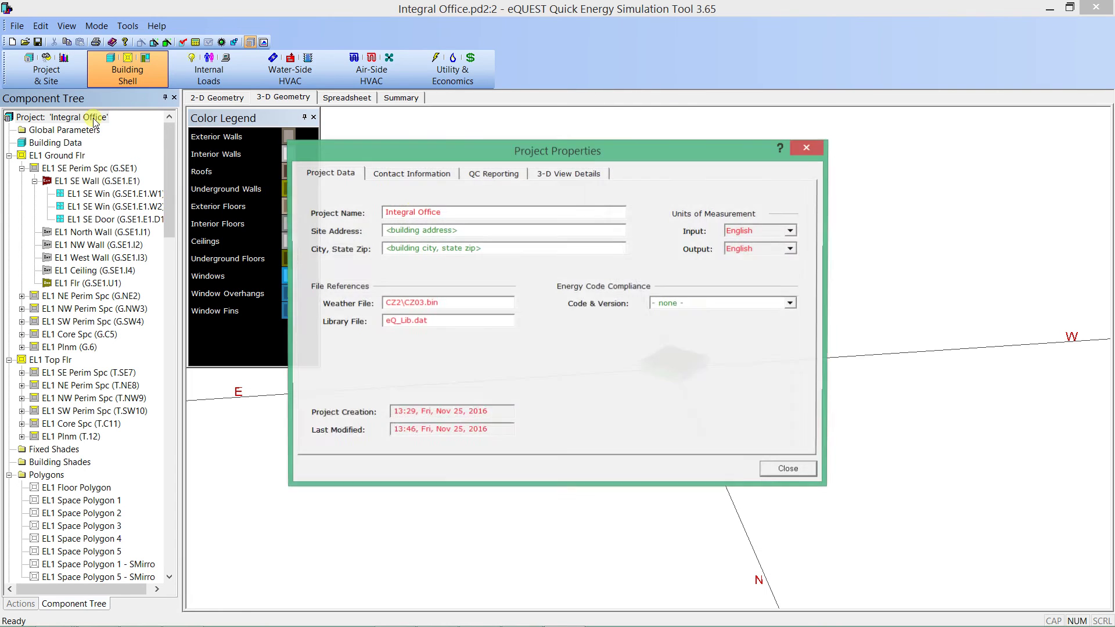
pyautogui.click(555, 174)
pyautogui.click(537, 224)
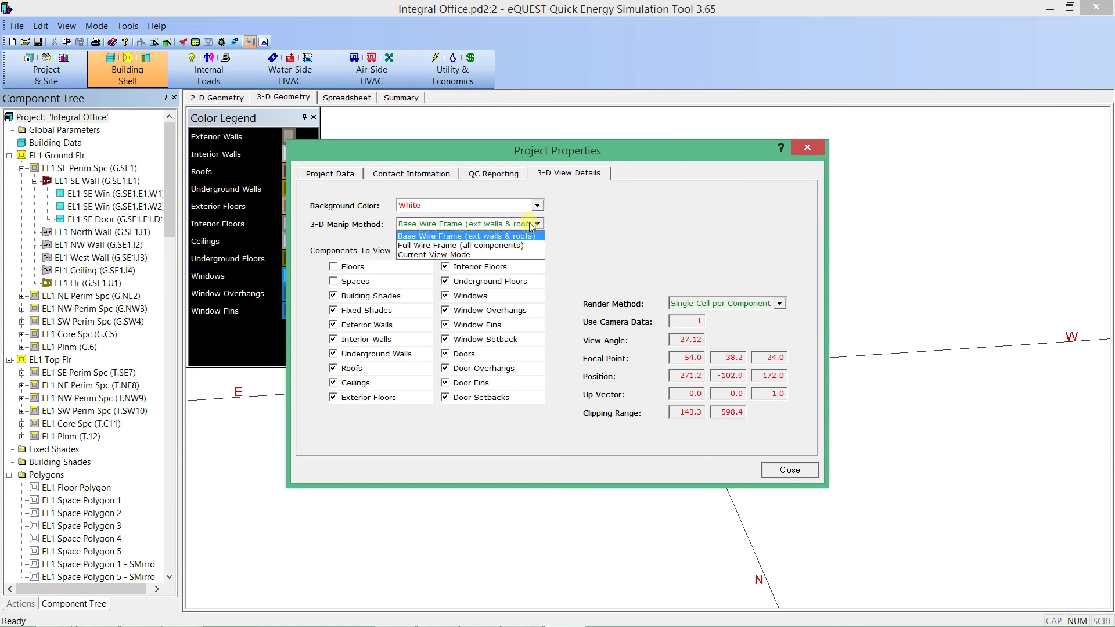
pyautogui.click(741, 433)
pyautogui.click(789, 470)
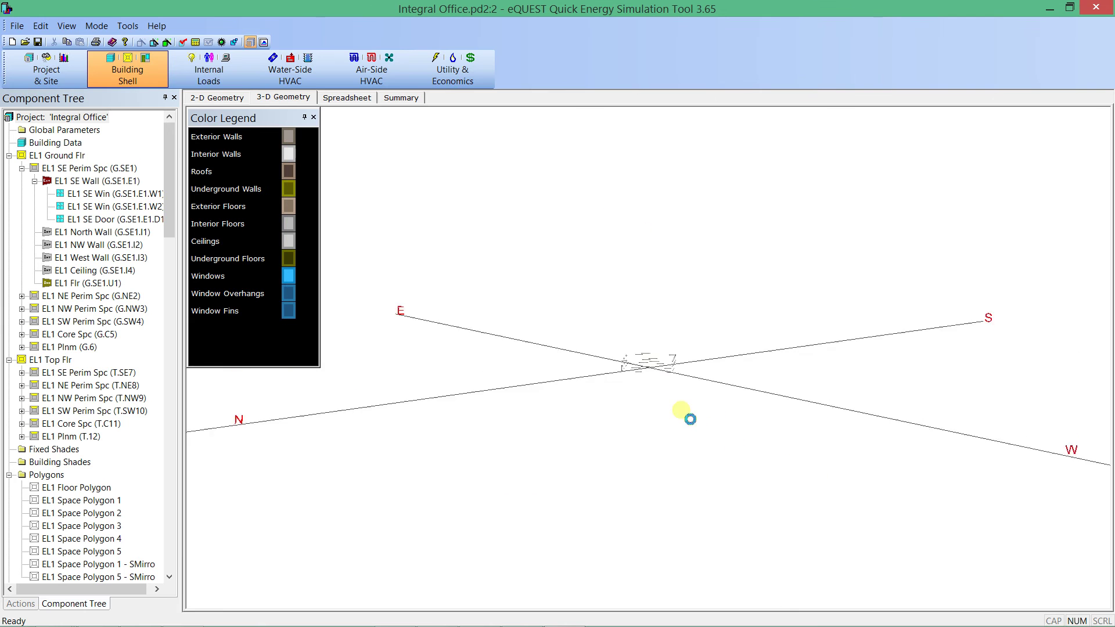
# - Orbit the building to bring the east side into view and colour walls by construction type
pyautogui.moveTo(678, 413); pyautogui.dragTo(677, 443)
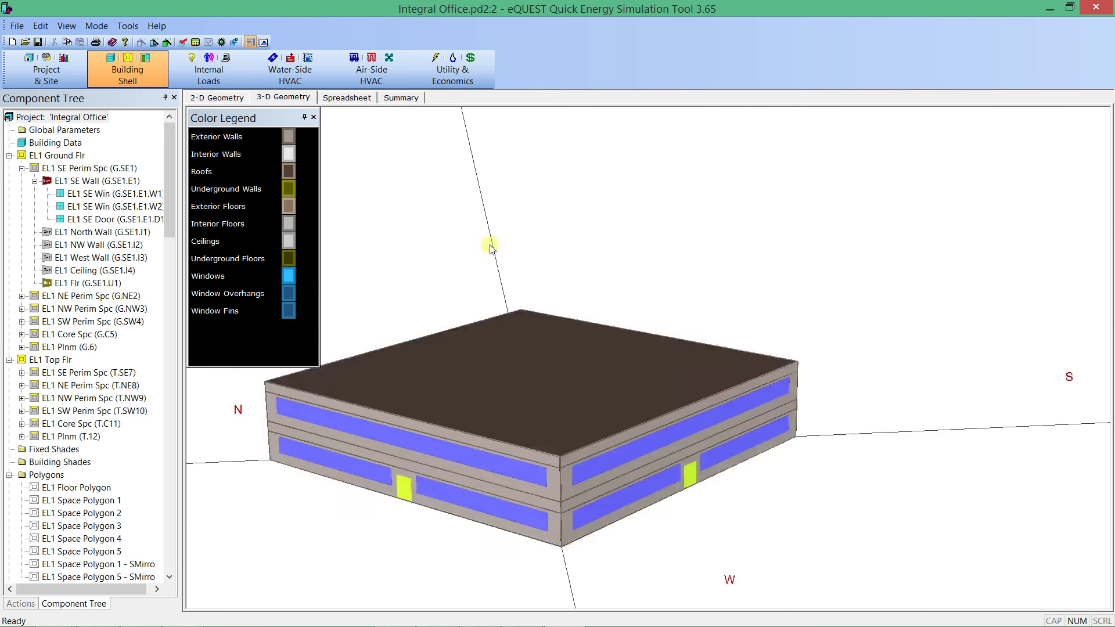
pyautogui.click(236, 96)
pyautogui.click(283, 98)
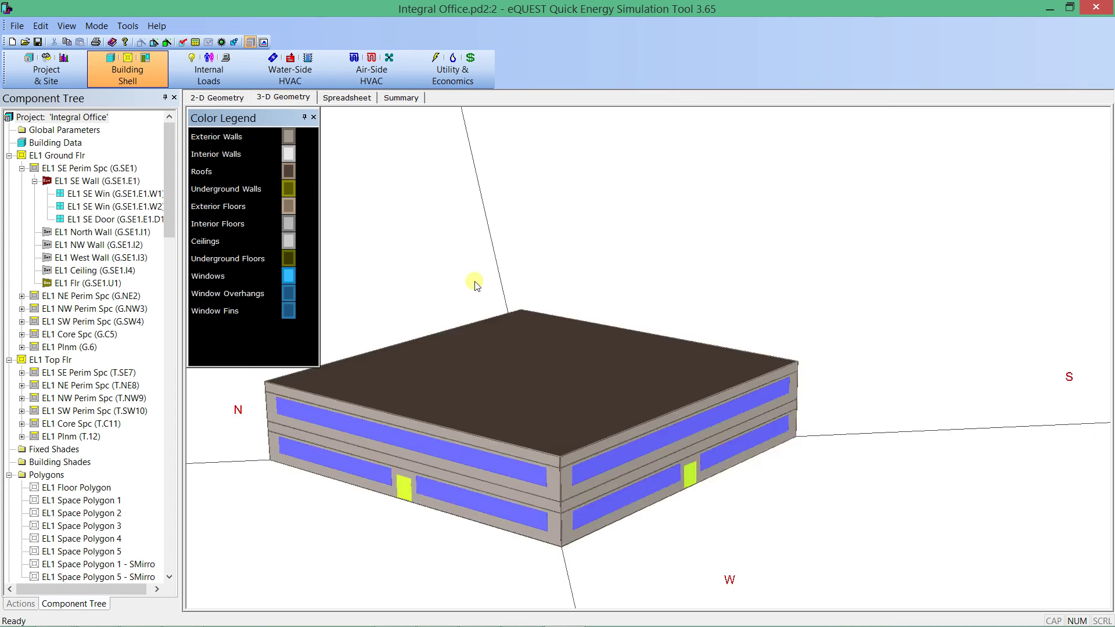
pyautogui.moveTo(505, 304); pyautogui.dragTo(477, 333)
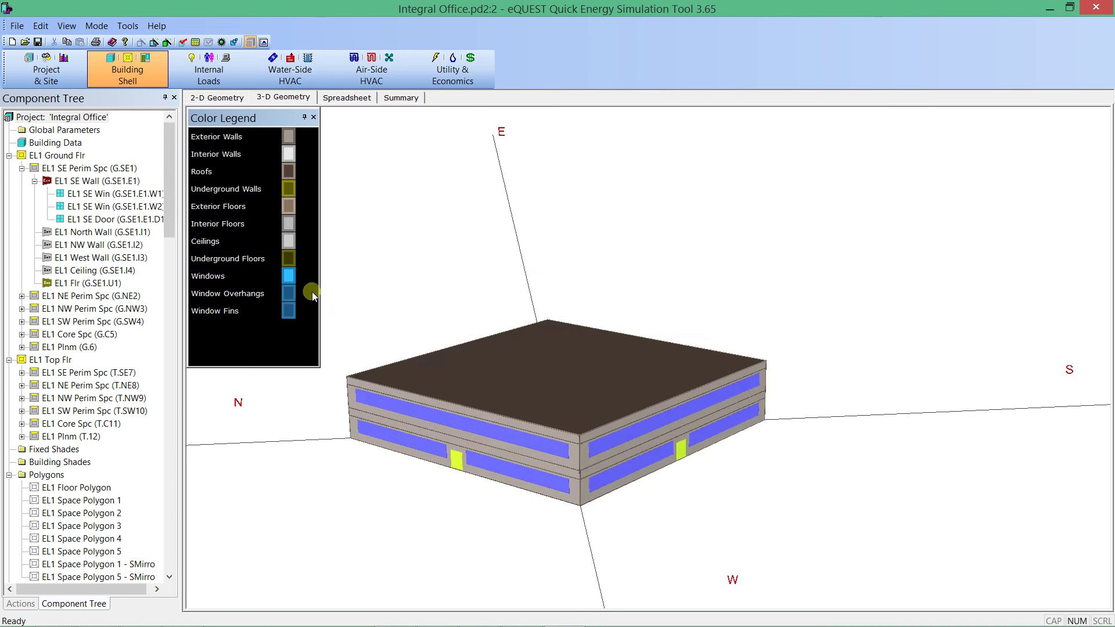
pyautogui.rightClick(412, 240)
pyautogui.moveTo(467, 262)
pyautogui.click(363, 275)
# - Glance at the Spreadsheet tab, then select the top floor's EL1 NW Wall (T.12.E15) in 3-D
pyautogui.click(328, 95)
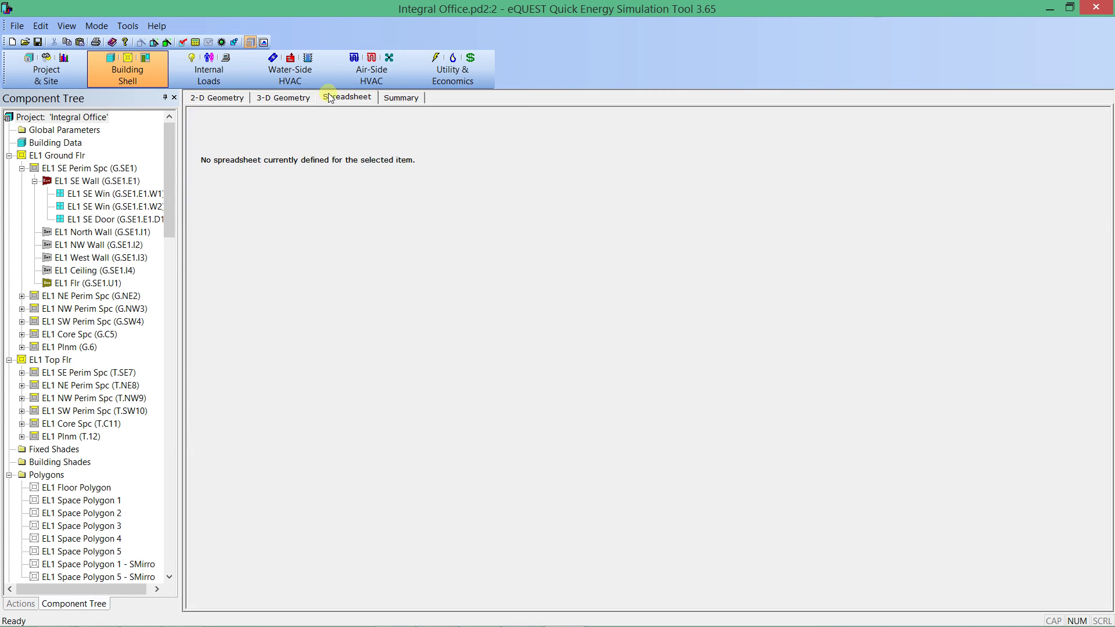
pyautogui.click(279, 98)
pyautogui.click(516, 437)
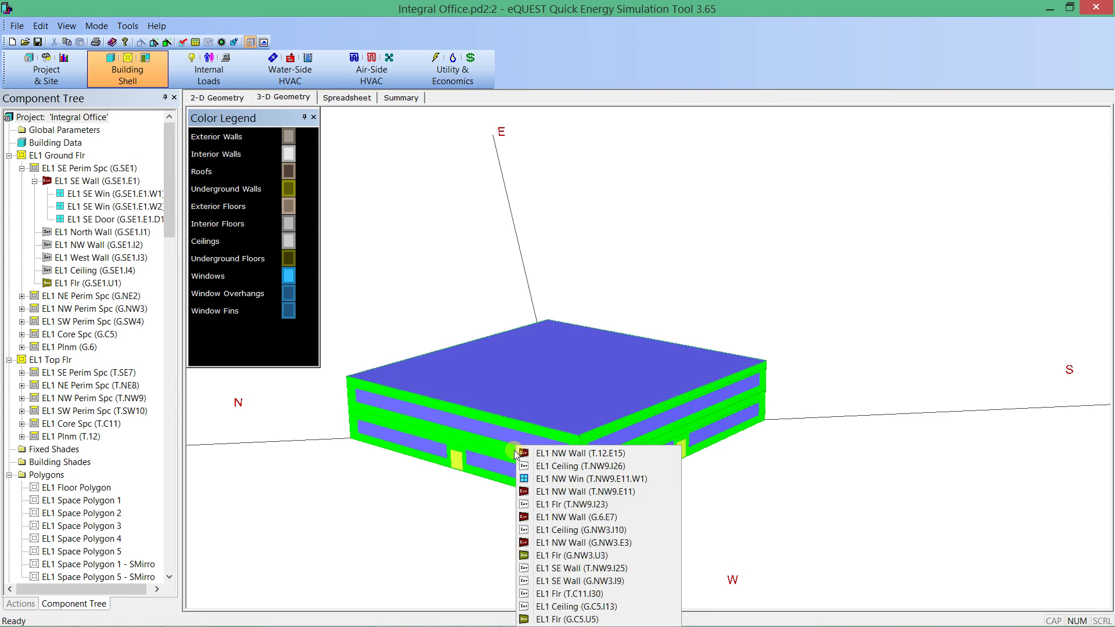
pyautogui.click(525, 451)
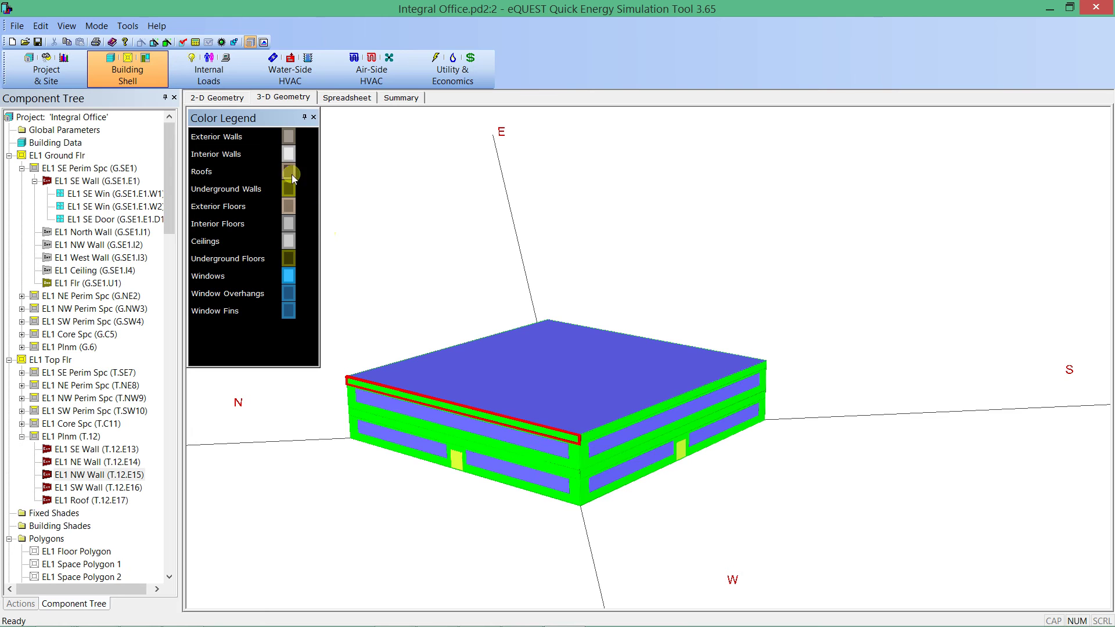
# - Hide the colour legend and toggle to the 2-D plan and back to the 3-D view
pyautogui.click(314, 118)
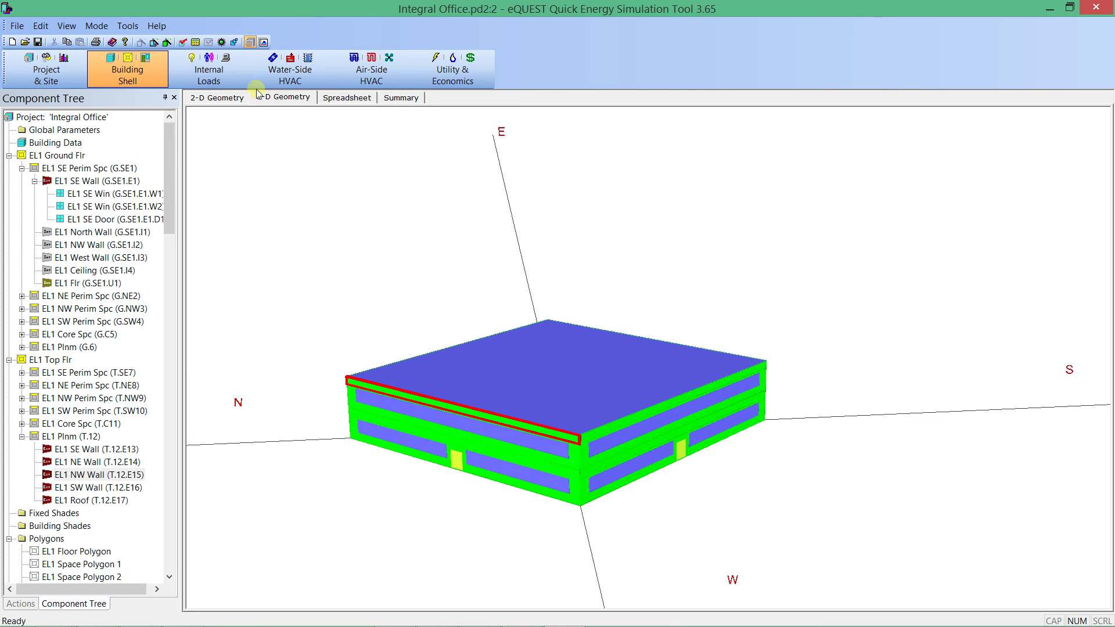
pyautogui.click(250, 43)
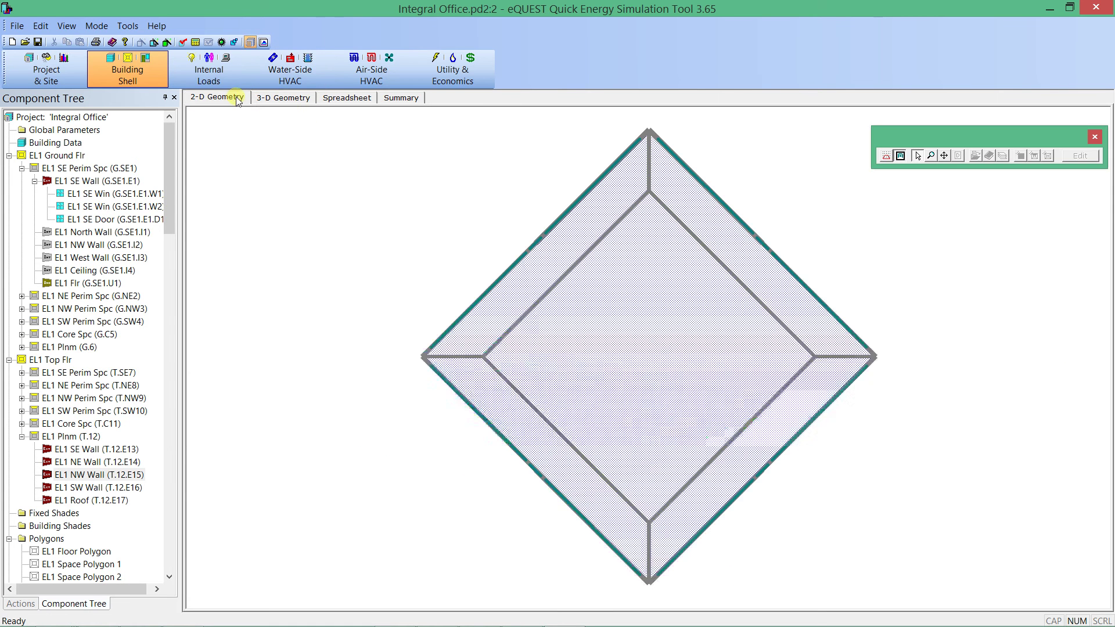
pyautogui.click(285, 98)
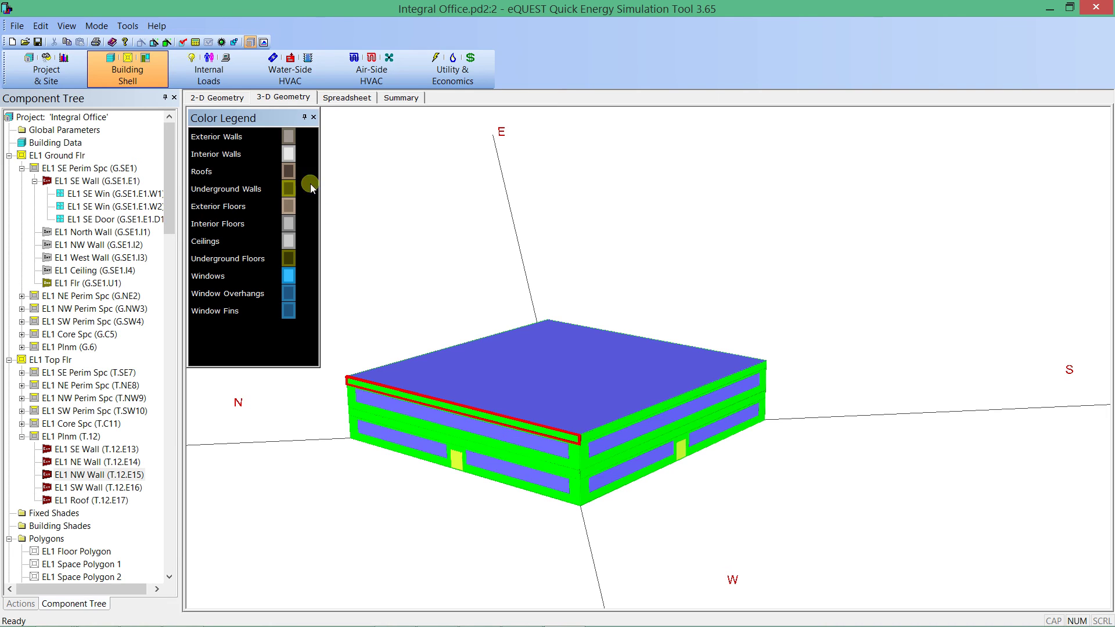
pyautogui.moveTo(598, 279); pyautogui.dragTo(610, 362)
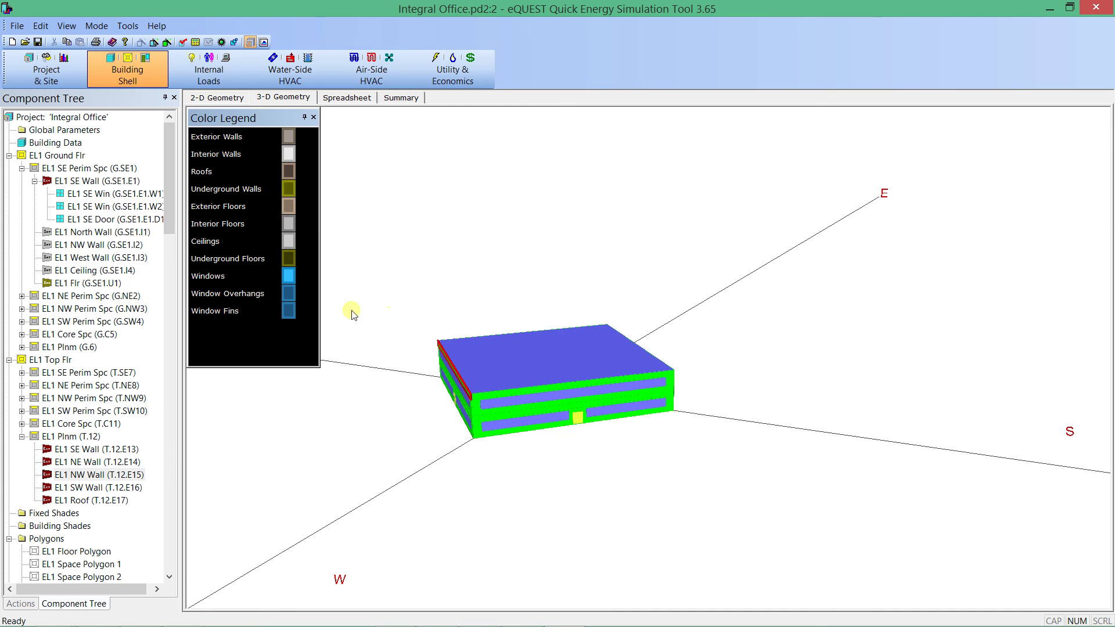
pyautogui.moveTo(473, 425); pyautogui.dragTo(656, 413)
pyautogui.moveTo(726, 377); pyautogui.dragTo(733, 345)
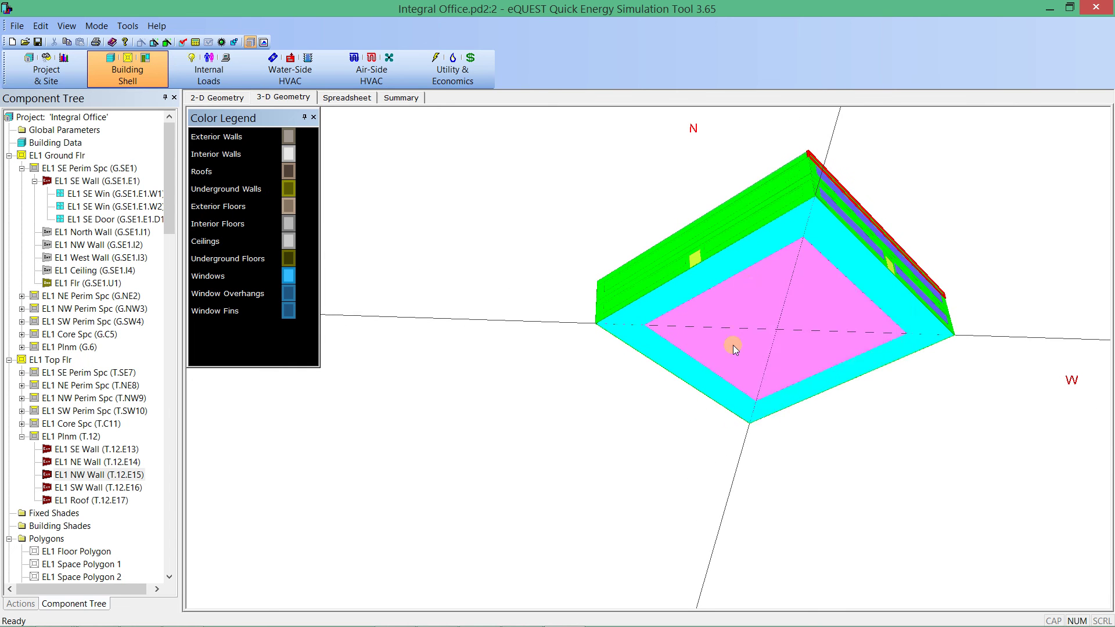
pyautogui.rightClick(754, 287)
pyautogui.moveTo(778, 297)
pyautogui.click(777, 278)
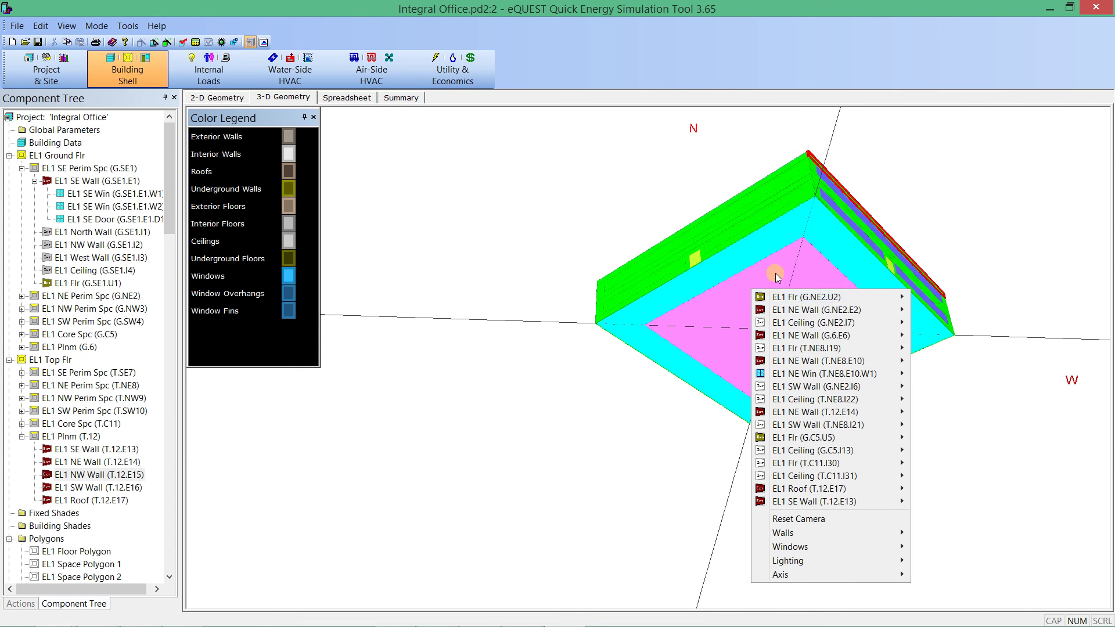
pyautogui.click(688, 207)
pyautogui.moveTo(689, 207); pyautogui.dragTo(749, 325)
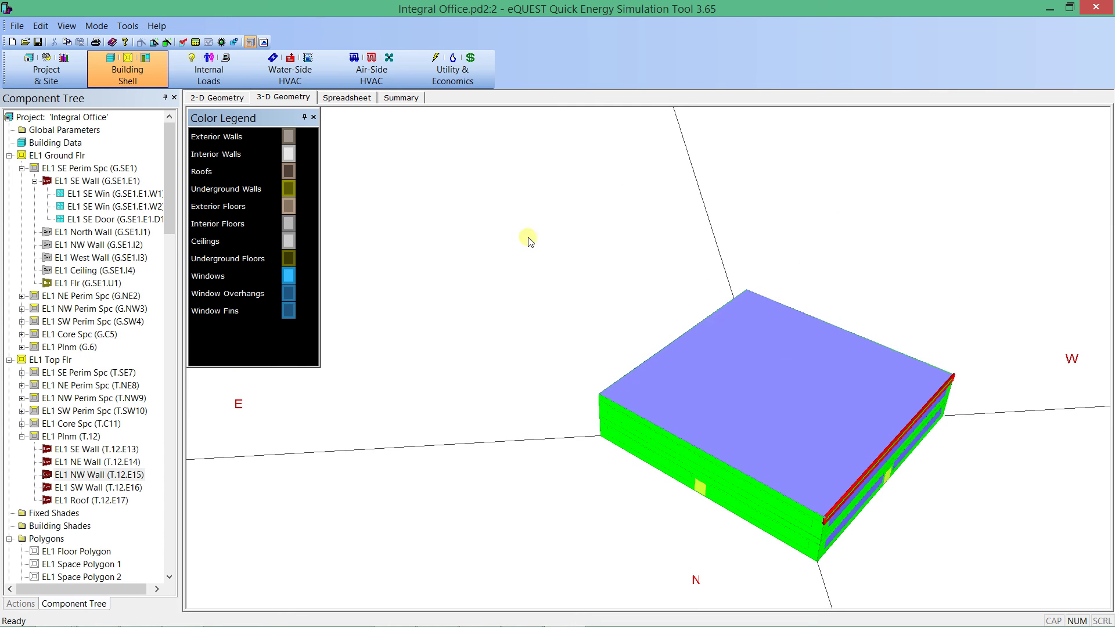
pyautogui.hotkey('alt', 'Tab')
pyautogui.hotkey('alt', 'Tab')
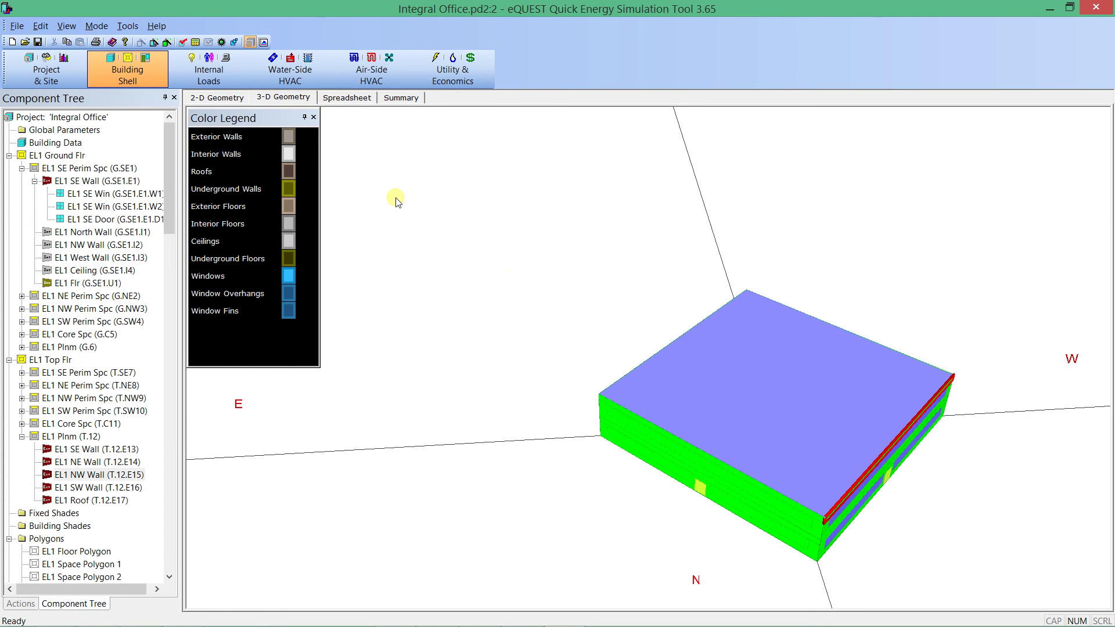
pyautogui.moveTo(677, 331); pyautogui.dragTo(656, 423)
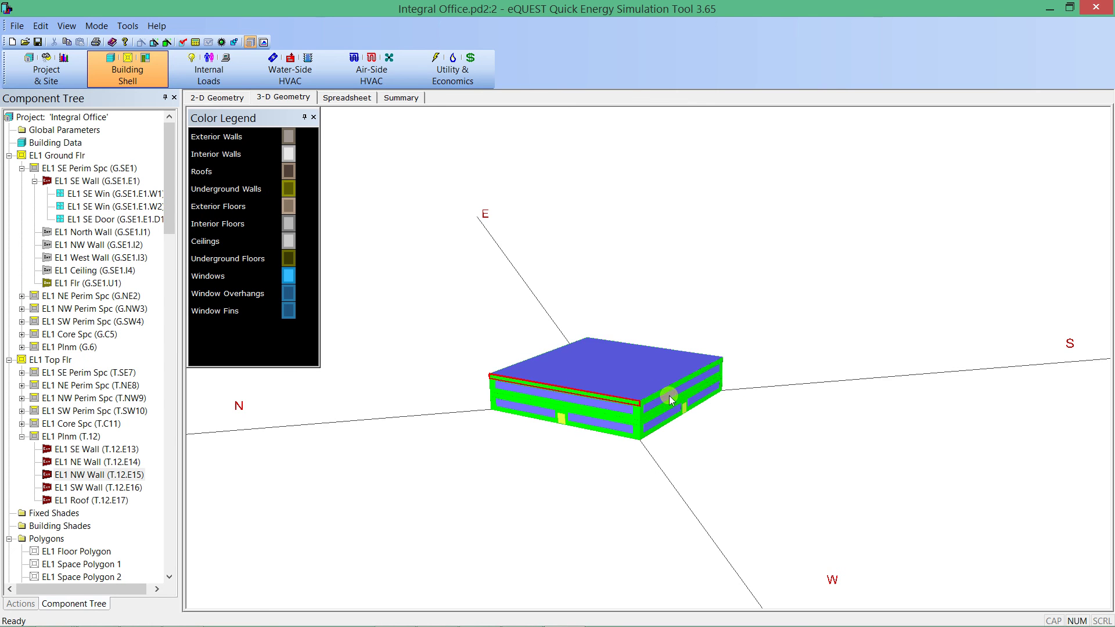
# - Return the 3-D view to the default camera and save the Integral Office project
pyautogui.rightClick(540, 307)
pyautogui.click(583, 316)
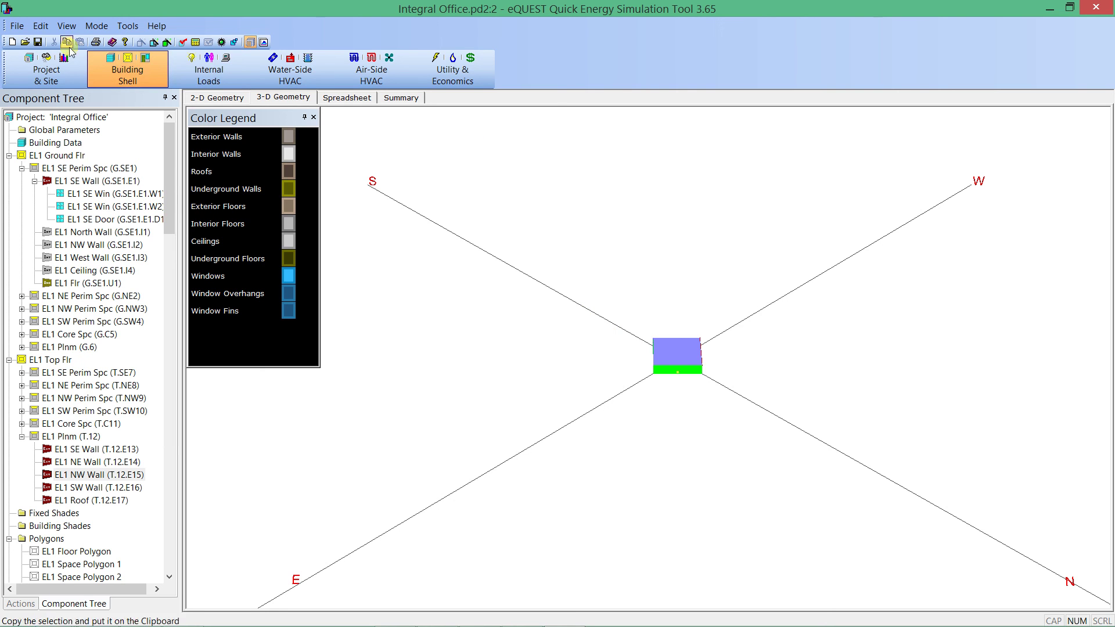
pyautogui.click(39, 43)
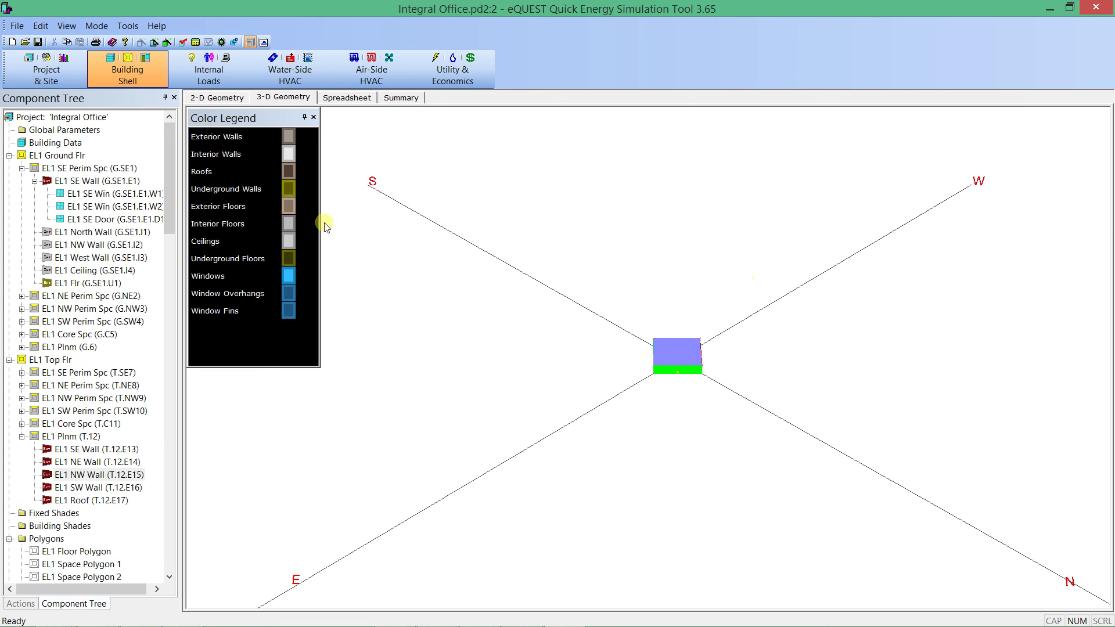
pyautogui.moveTo(875, 621)
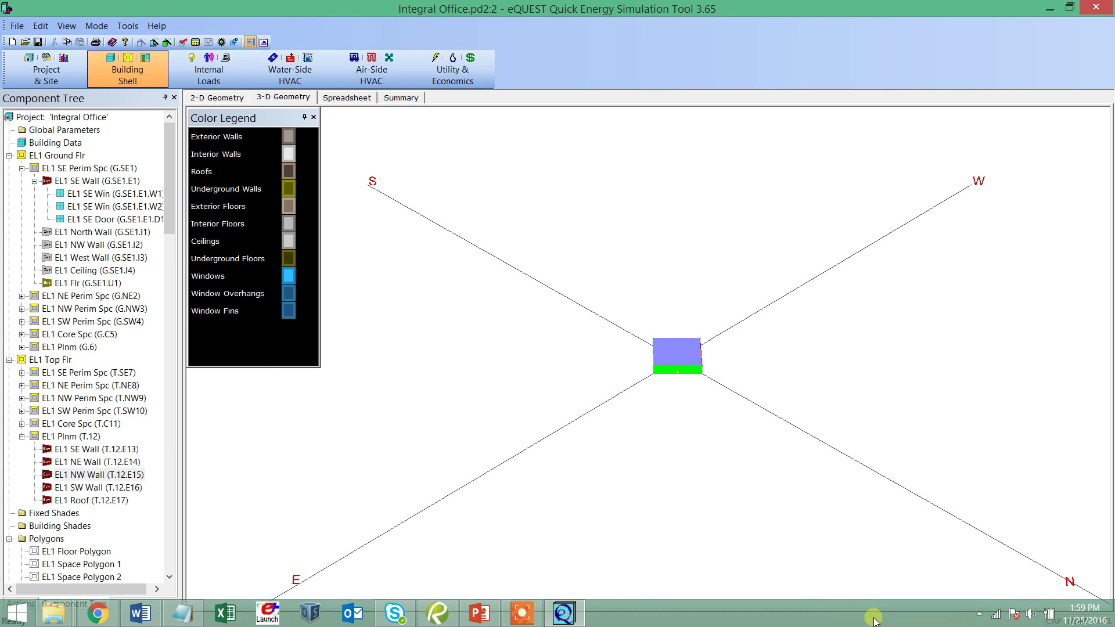